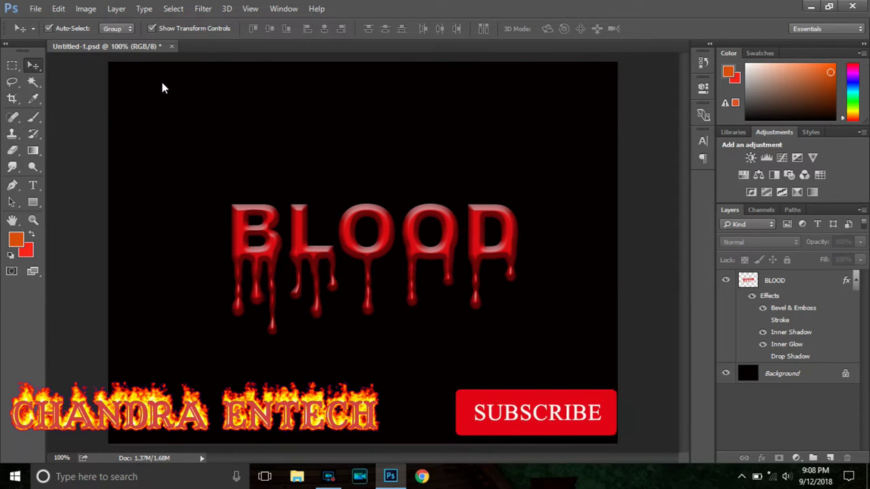
Create Untitled-1 at 800 × 600 px, 72 ppi, with a black background
{"action": "left_click", "coordinate": [34, 8]}
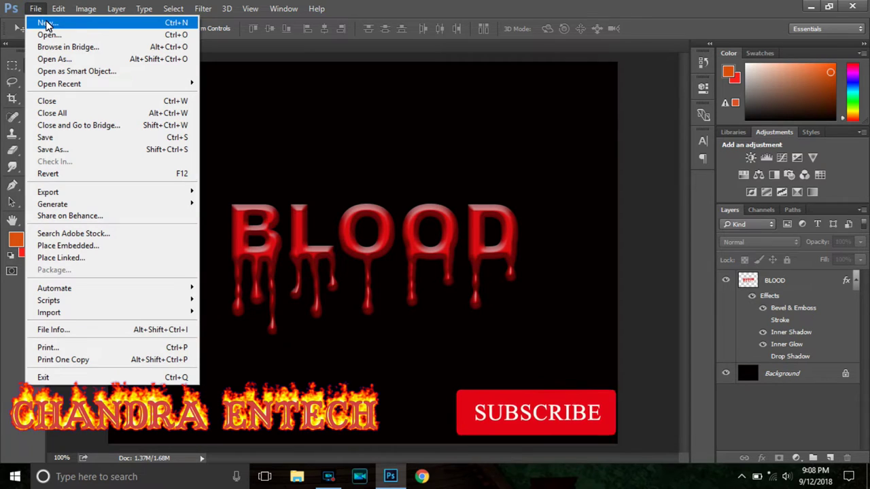
{"action": "key", "text": "Escape"}
{"action": "key", "text": "ctrl+n"}
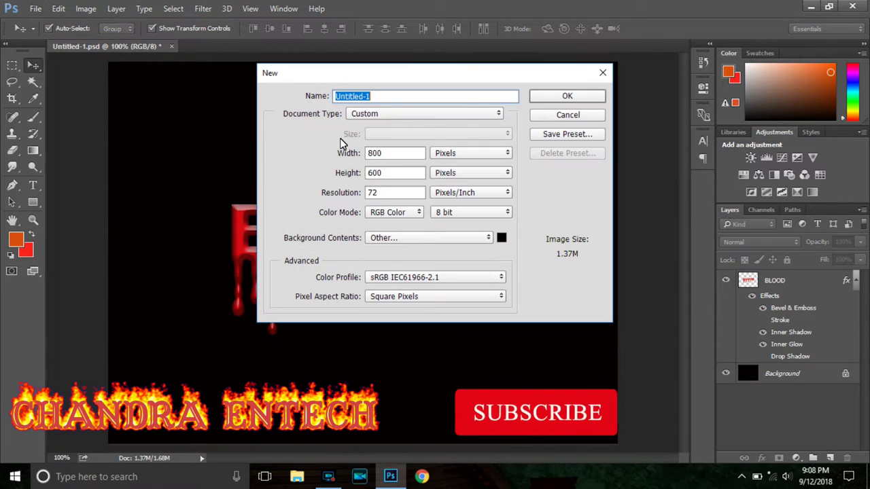
{"action": "left_click", "coordinate": [412, 155]}
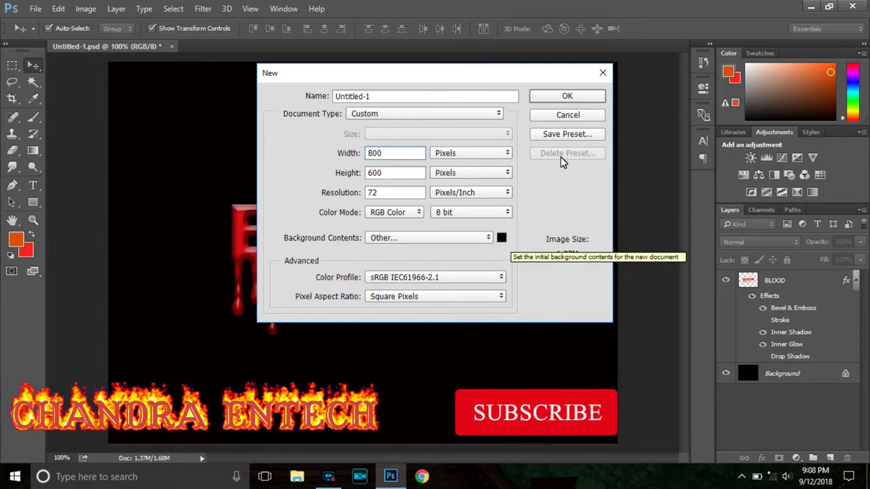
{"action": "left_click", "coordinate": [567, 97]}
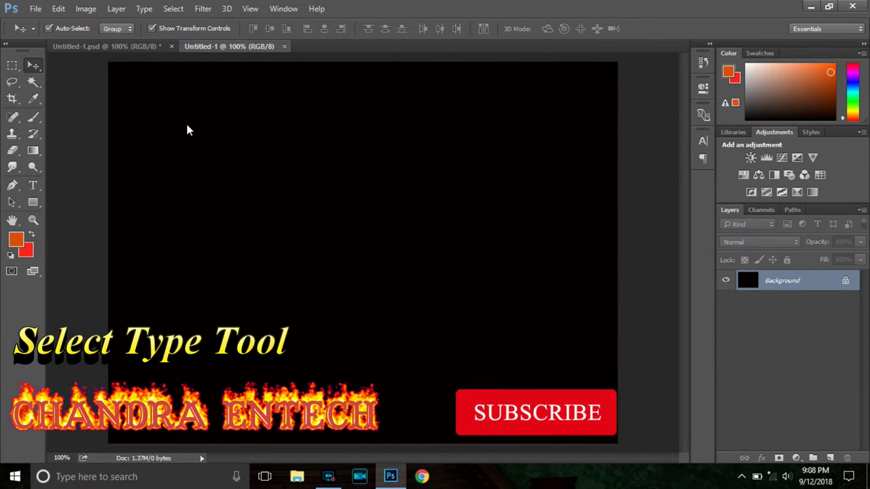
Select the Type tool and set the text colour to red #d70c15
{"action": "left_click", "coordinate": [35, 186]}
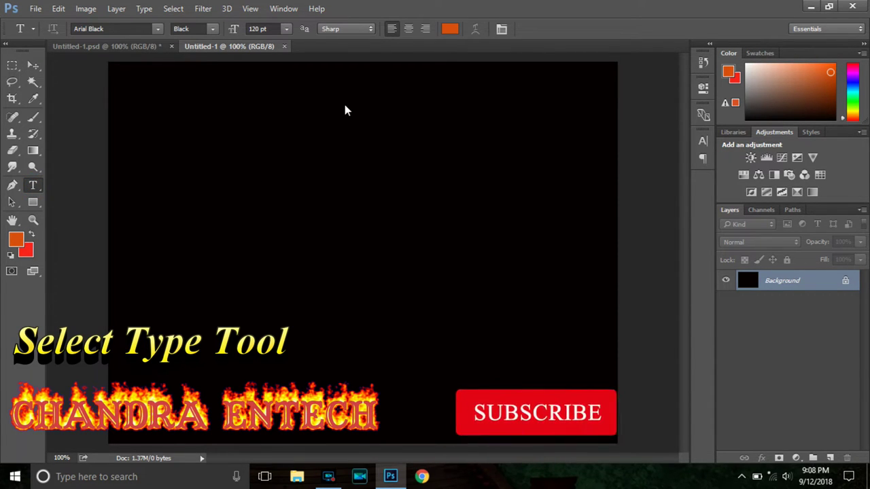
{"action": "left_click", "coordinate": [453, 31]}
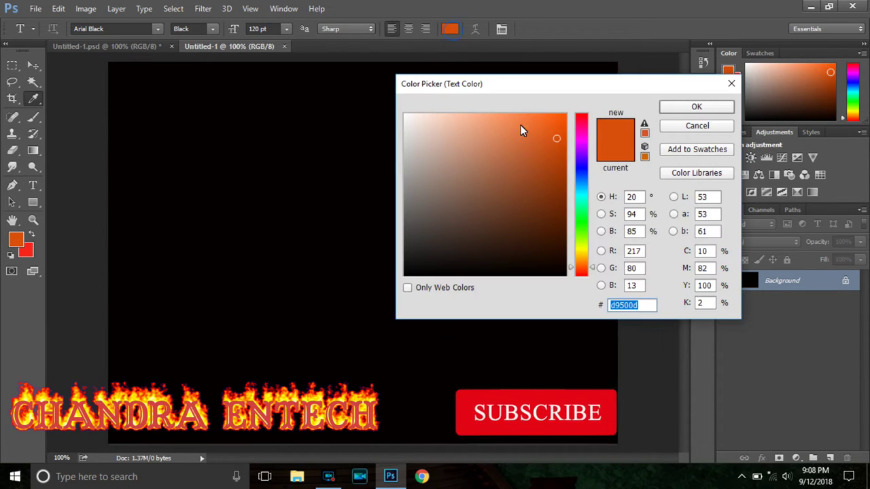
{"action": "left_click", "coordinate": [583, 119]}
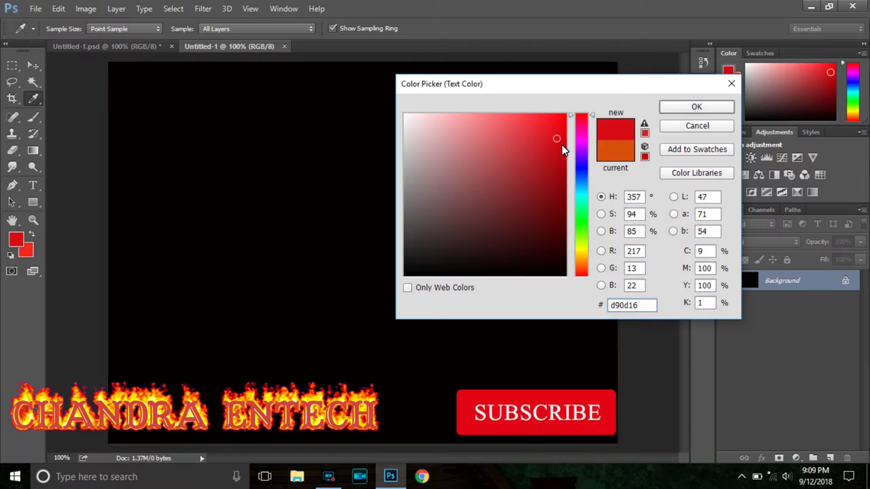
{"action": "left_click", "coordinate": [558, 139]}
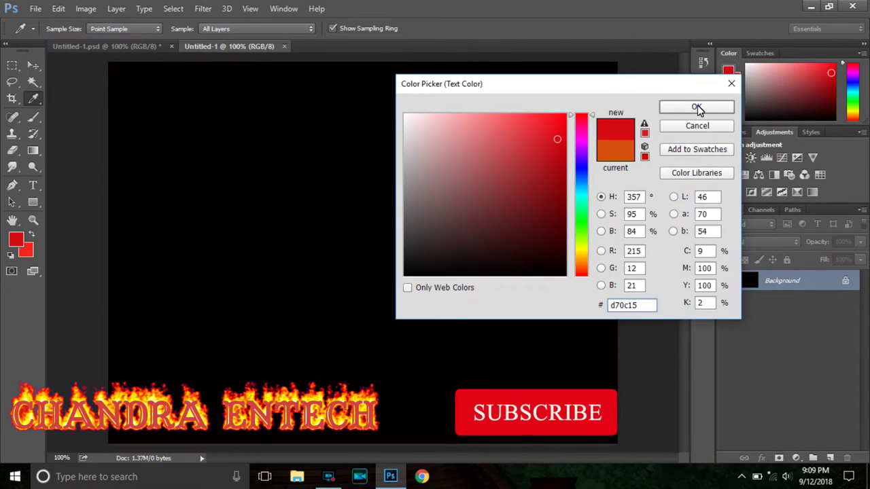
{"action": "left_click", "coordinate": [698, 109]}
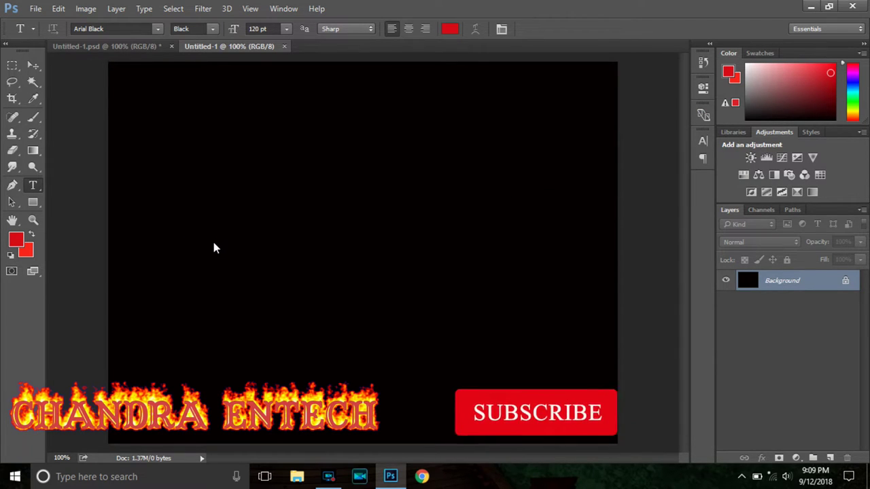
Type BLOOD on the canvas and move it toward the centre
{"action": "left_click", "coordinate": [213, 242]}
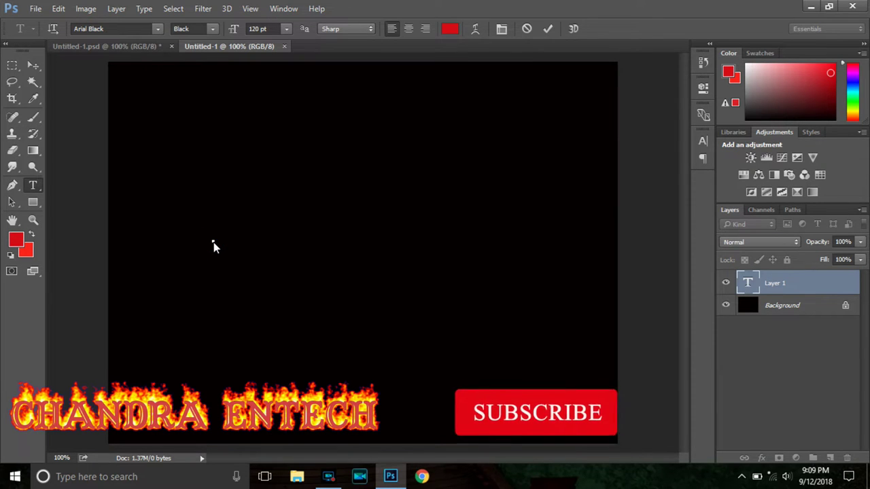
{"action": "type", "text": "B"}
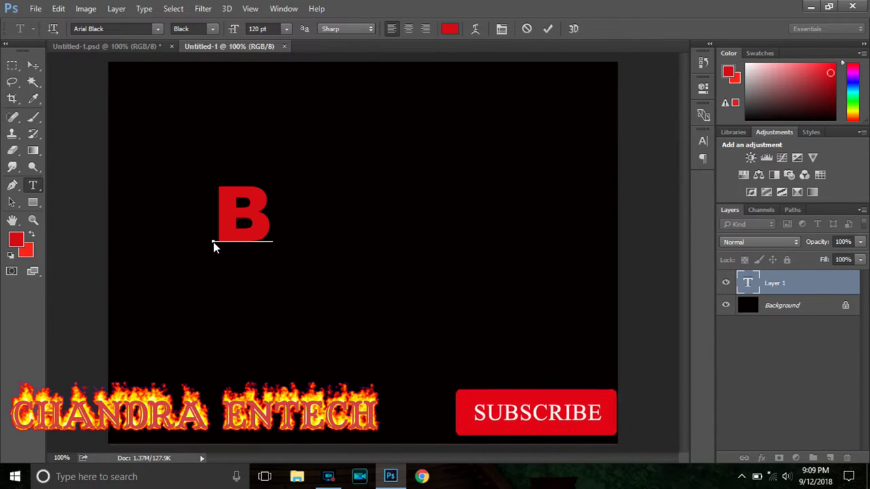
{"action": "type", "text": "LOOD"}
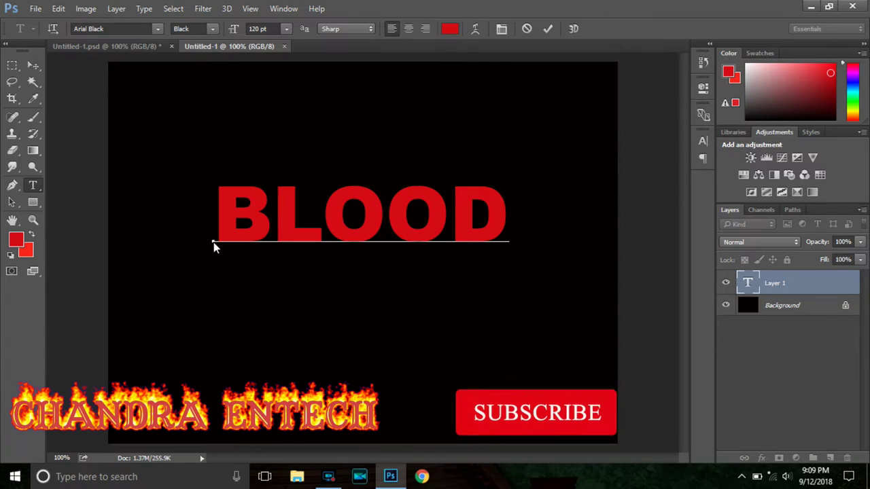
{"action": "left_click", "coordinate": [37, 66]}
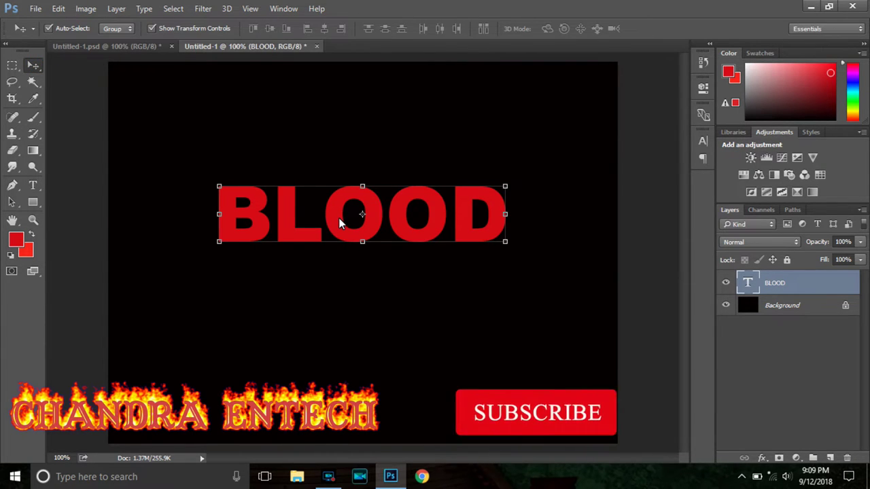
{"action": "left_click_drag", "start_coordinate": [340, 226], "coordinate": [333, 238]}
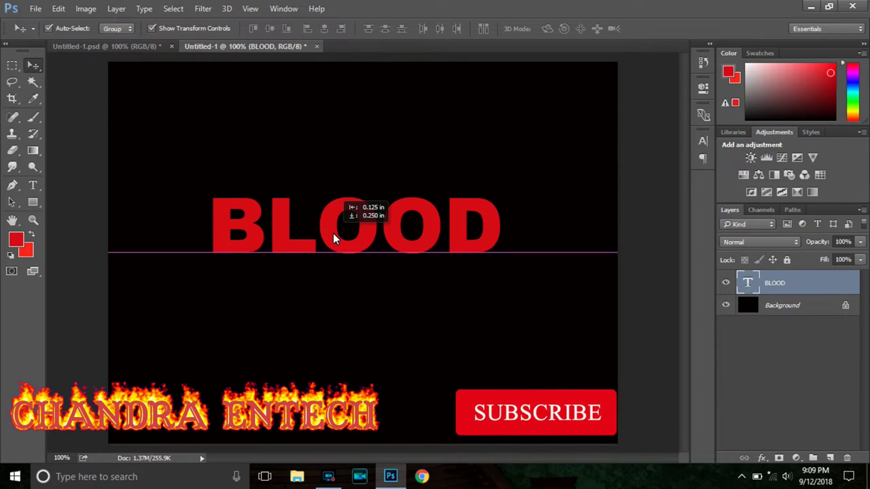
{"action": "left_click_drag", "start_coordinate": [333, 235], "coordinate": [337, 235]}
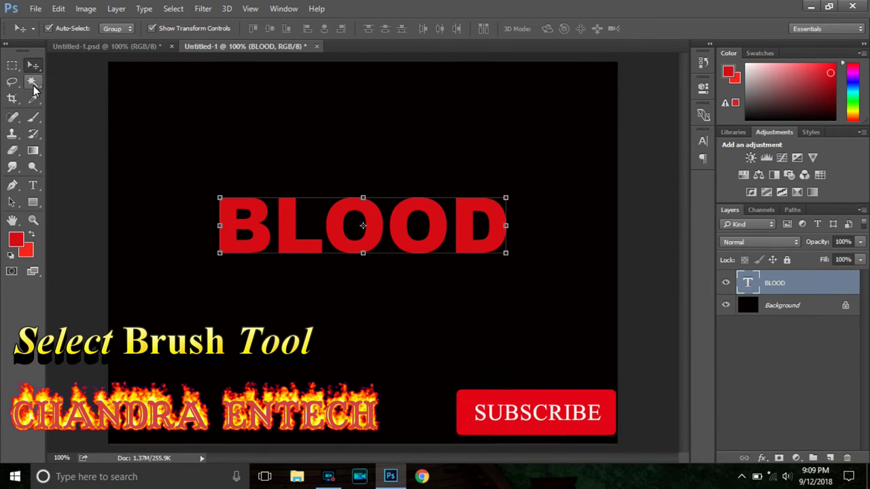
Rasterize the BLOOD type layer with the Brush tool and paint a drip under the B
{"action": "left_click", "coordinate": [33, 117]}
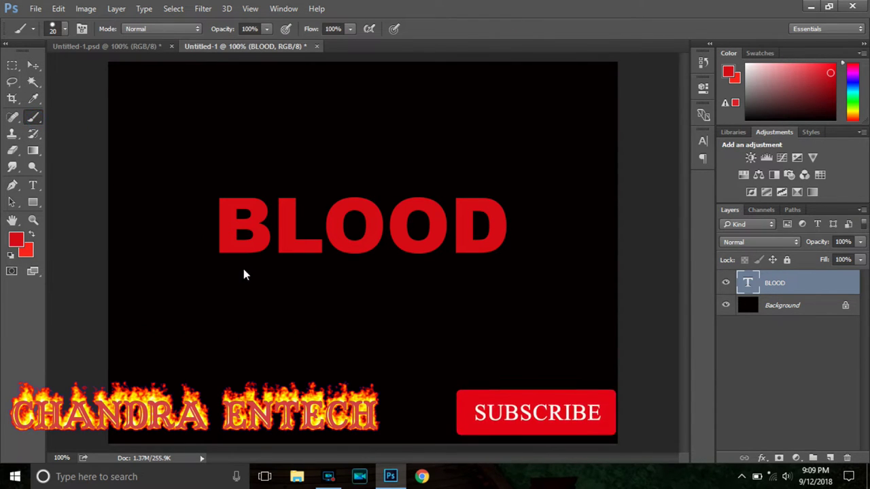
{"action": "left_click", "coordinate": [229, 253]}
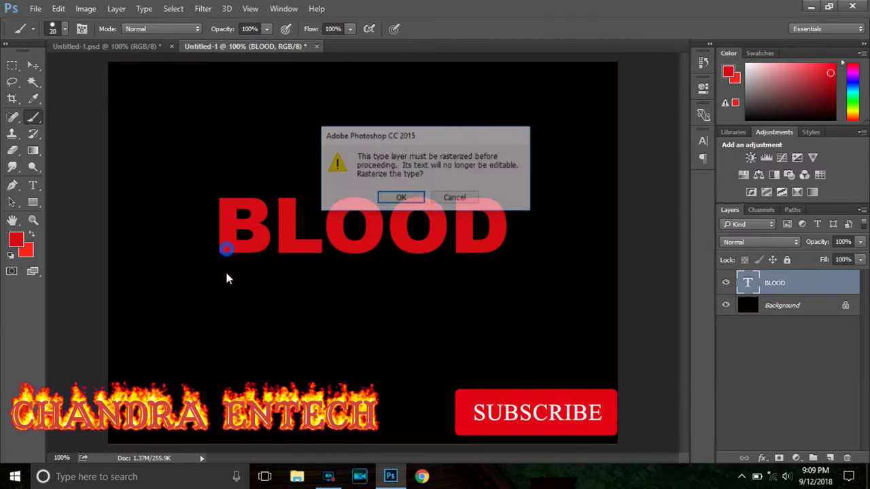
{"action": "left_click", "coordinate": [399, 200]}
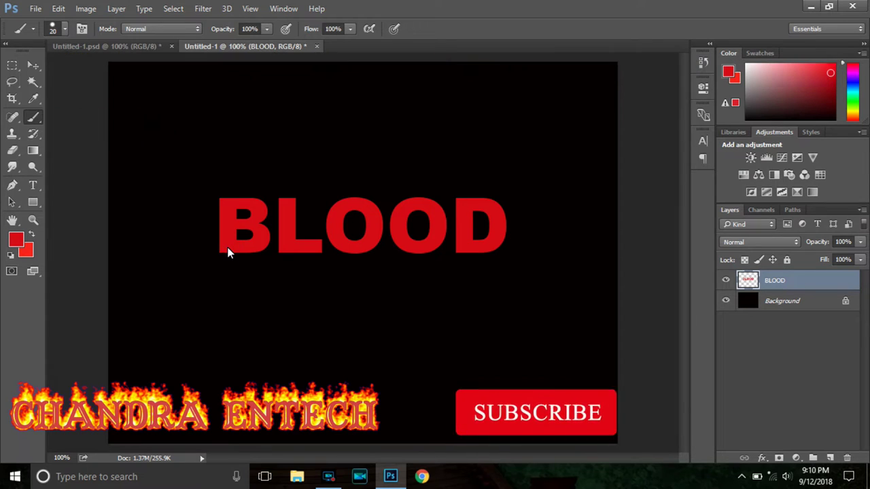
{"action": "left_click_drag", "start_coordinate": [229, 252], "coordinate": [227, 314]}
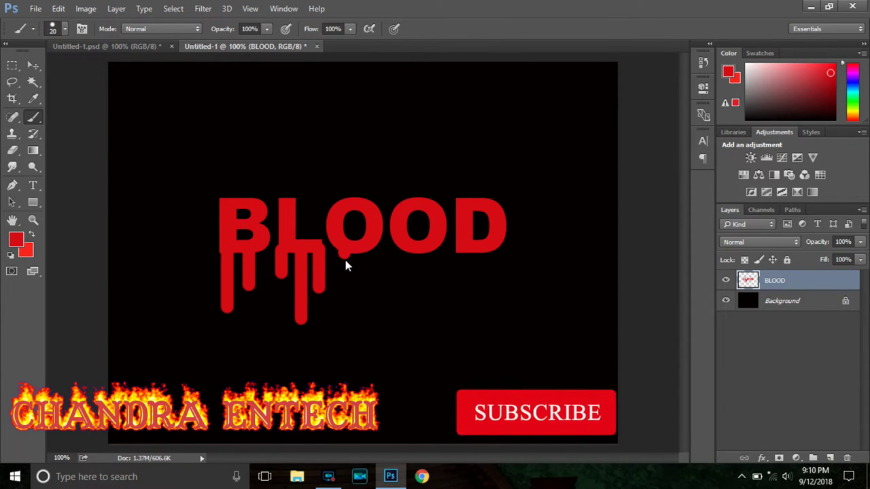
Paint and lengthen red drips under the L and the O letters with the 20 px brush
{"action": "left_click_drag", "start_coordinate": [347, 279], "coordinate": [347, 290]}
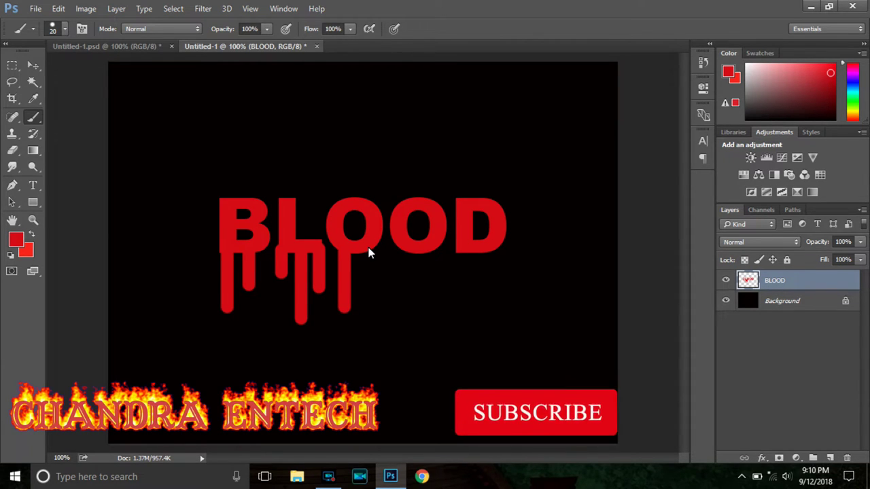
{"action": "left_click_drag", "start_coordinate": [368, 251], "coordinate": [371, 277]}
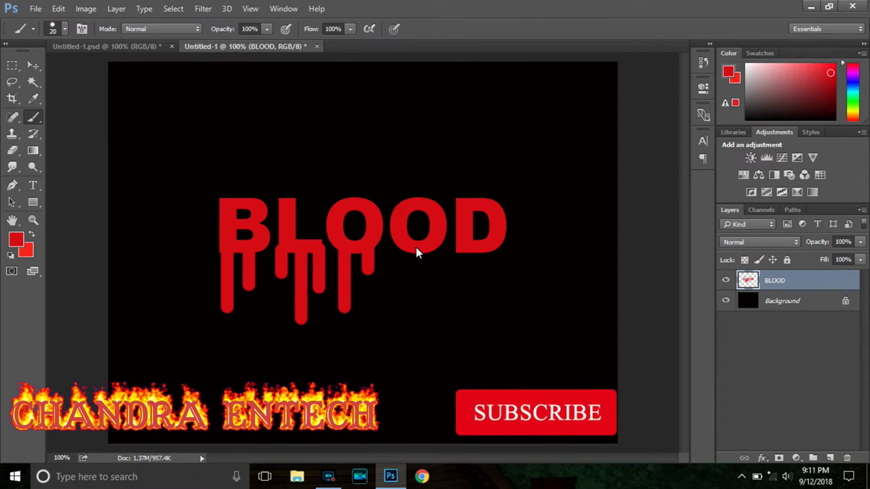
{"action": "left_click_drag", "start_coordinate": [421, 283], "coordinate": [421, 294]}
Paint a short and a long red drip below the D, then open the Filter menu
{"action": "left_click_drag", "start_coordinate": [465, 249], "coordinate": [468, 274]}
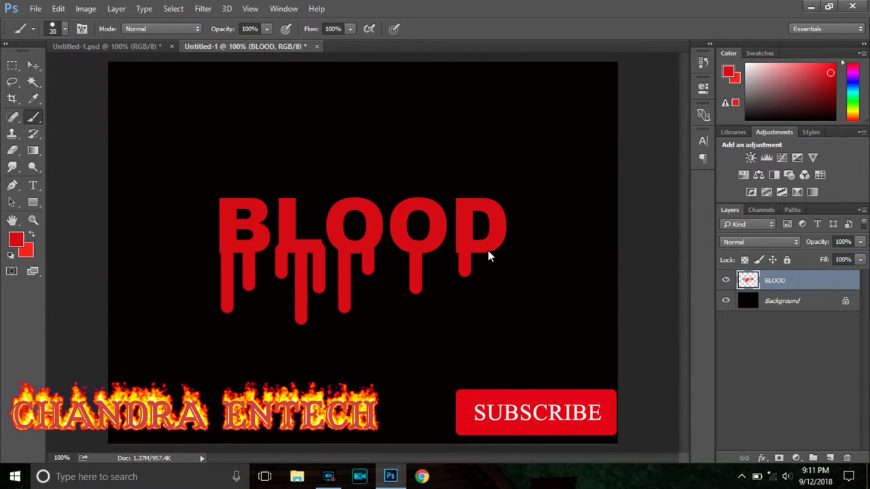
{"action": "left_click_drag", "start_coordinate": [489, 250], "coordinate": [496, 323]}
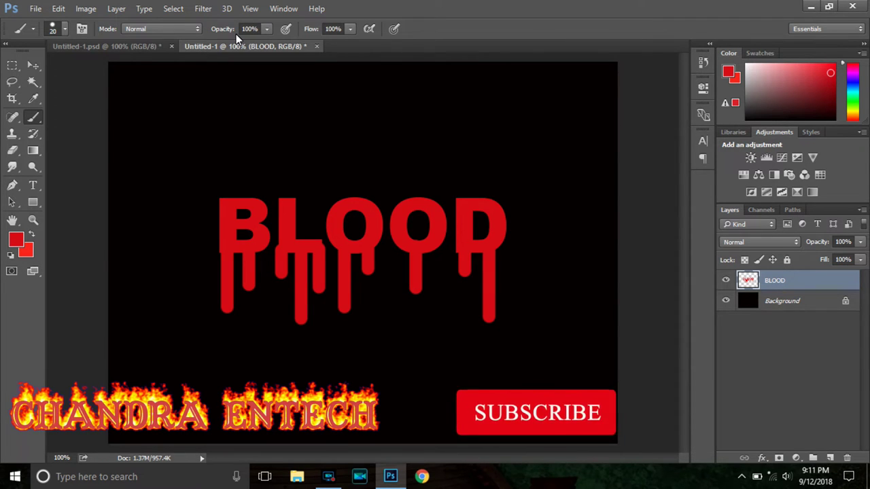
{"action": "left_click", "coordinate": [204, 9]}
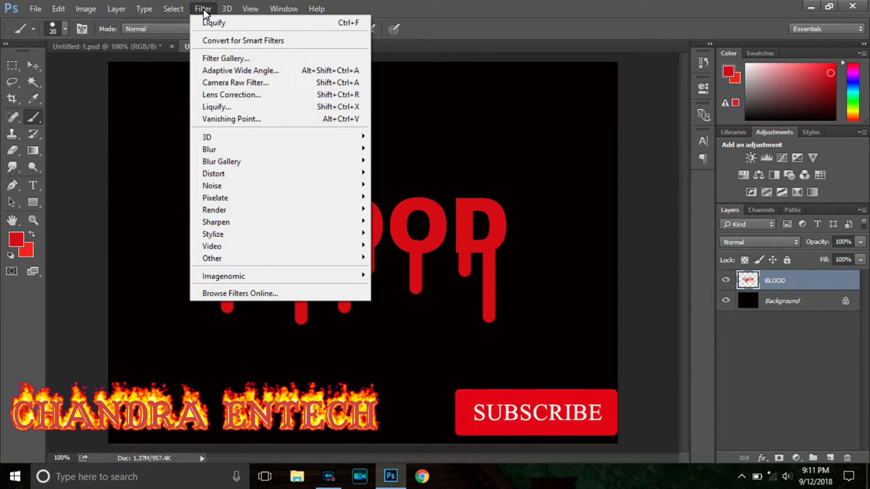
In Liquify, warp the drip under the B into a rounded bulb
{"action": "left_click", "coordinate": [225, 107]}
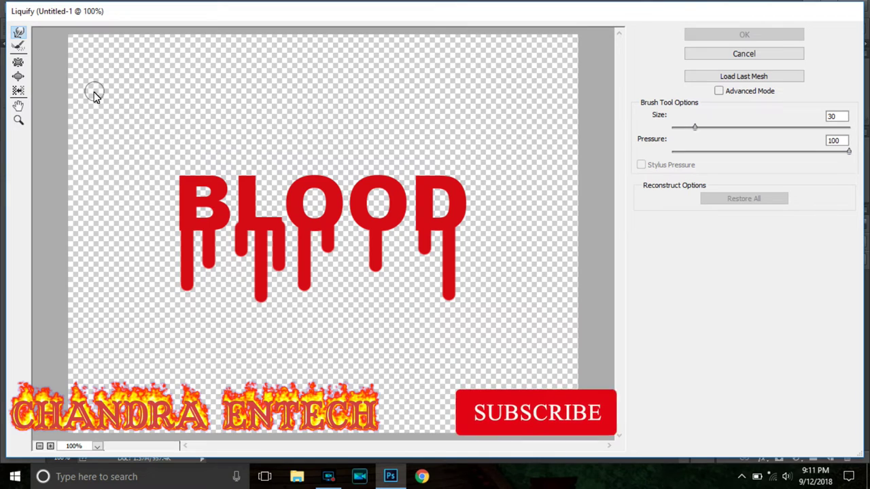
{"action": "left_click", "coordinate": [18, 63]}
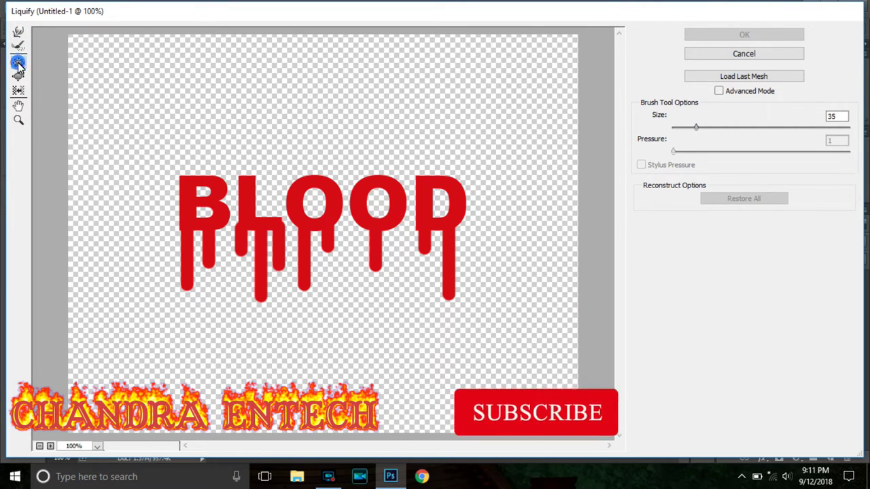
{"action": "left_click", "coordinate": [187, 242]}
{"action": "left_click", "coordinate": [189, 248]}
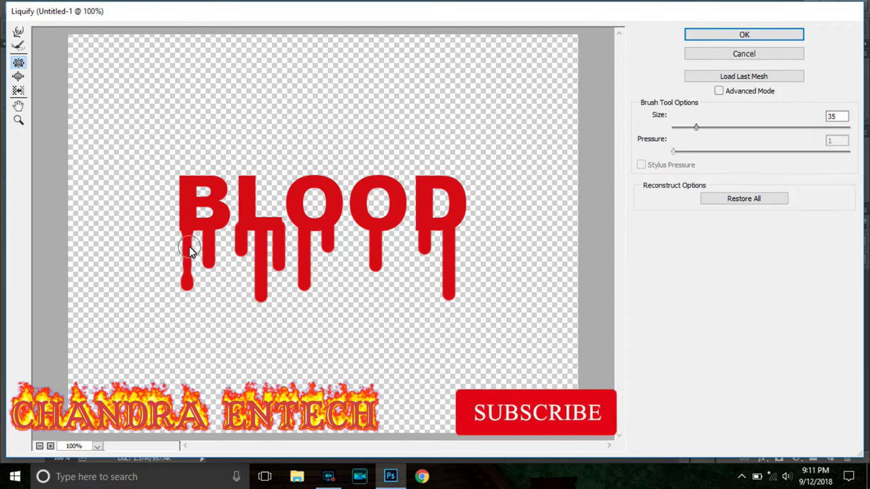
{"action": "left_click", "coordinate": [189, 245]}
{"action": "left_click", "coordinate": [190, 251]}
{"action": "left_click", "coordinate": [187, 267]}
{"action": "left_click", "coordinate": [188, 244]}
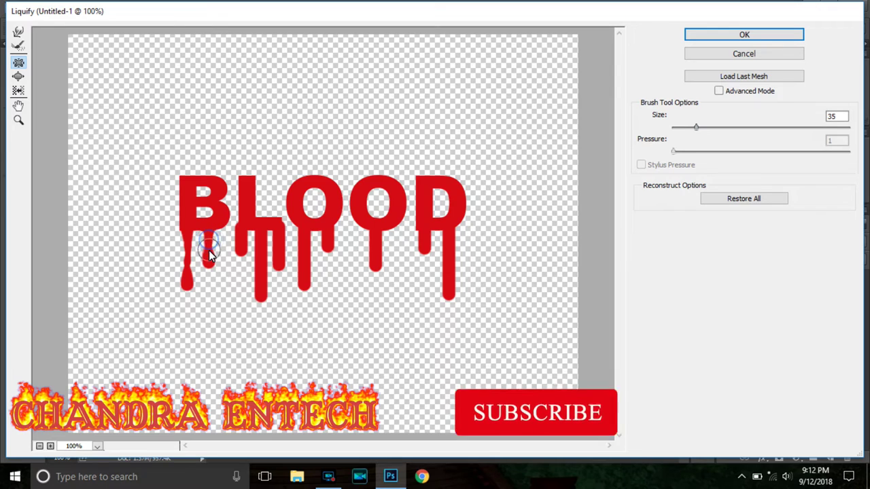
{"action": "left_click_drag", "start_coordinate": [208, 246], "coordinate": [209, 252]}
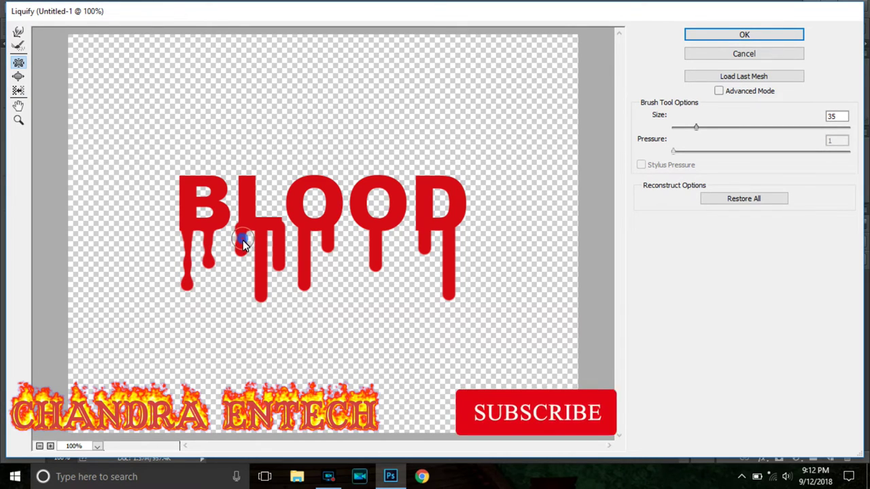
Reshape the drips under the L into rounded blood-drop tips
{"action": "left_click_drag", "start_coordinate": [243, 240], "coordinate": [240, 233]}
{"action": "left_click", "coordinate": [239, 234]}
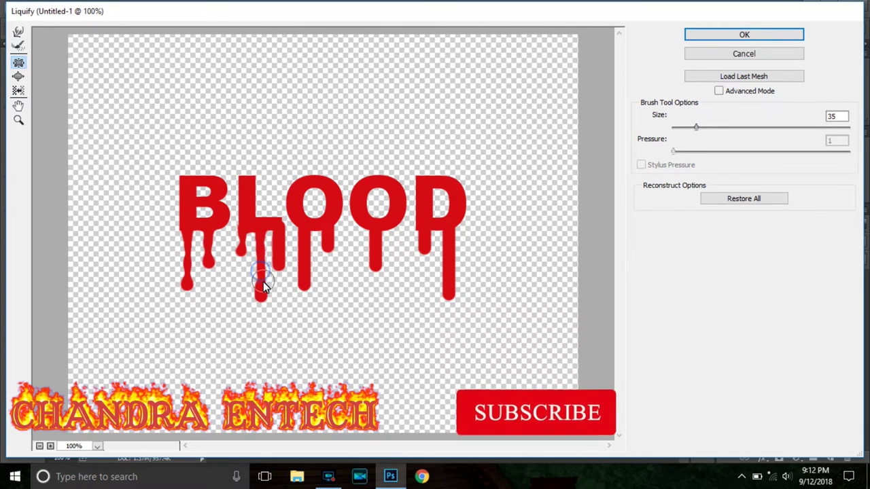
{"action": "left_click_drag", "start_coordinate": [258, 247], "coordinate": [261, 261]}
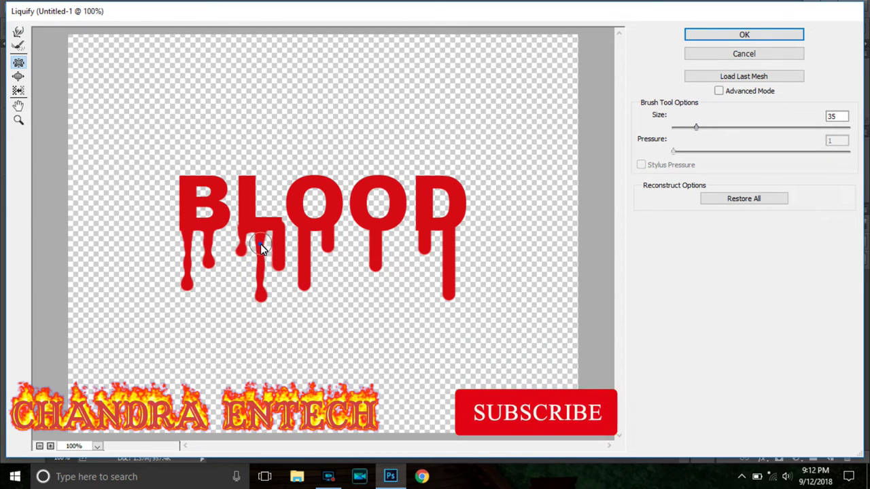
{"action": "left_click_drag", "start_coordinate": [259, 245], "coordinate": [262, 268]}
{"action": "left_click", "coordinate": [280, 241]}
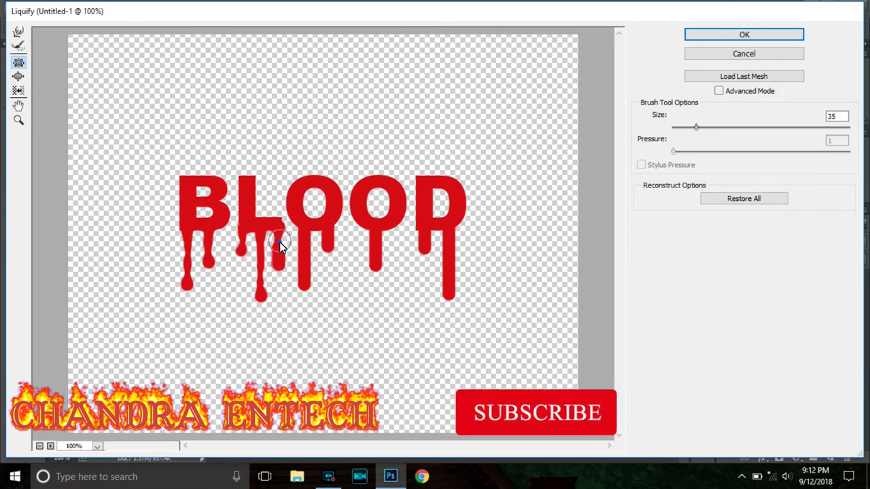
{"action": "left_click_drag", "start_coordinate": [280, 242], "coordinate": [280, 251]}
{"action": "left_click", "coordinate": [278, 239]}
{"action": "left_click", "coordinate": [279, 246]}
{"action": "left_click_drag", "start_coordinate": [279, 246], "coordinate": [281, 252]}
{"action": "left_click", "coordinate": [279, 245]}
Round the drips under the first O and both D drips into bulbs, then apply Liquify
{"action": "left_click", "coordinate": [304, 240]}
{"action": "left_click_drag", "start_coordinate": [305, 249], "coordinate": [308, 267]}
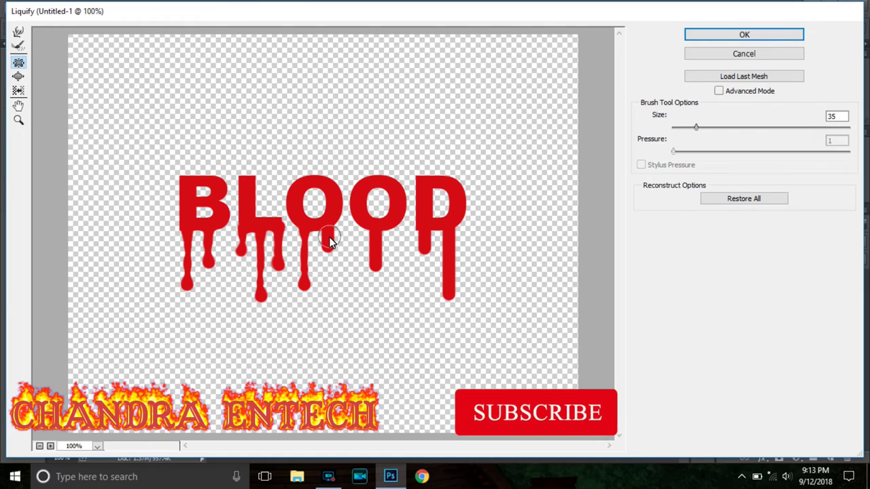
{"action": "left_click_drag", "start_coordinate": [328, 242], "coordinate": [327, 245]}
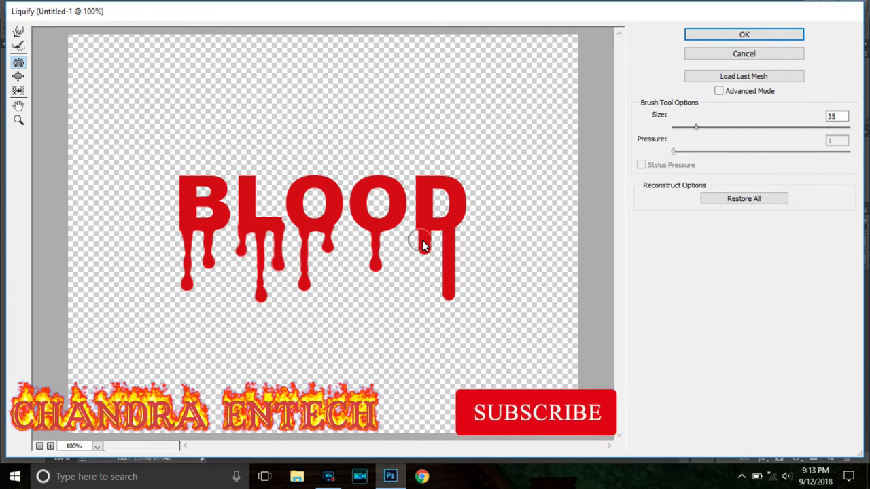
{"action": "left_click_drag", "start_coordinate": [427, 235], "coordinate": [425, 240]}
{"action": "left_click_drag", "start_coordinate": [447, 242], "coordinate": [454, 268]}
{"action": "left_click_drag", "start_coordinate": [448, 253], "coordinate": [454, 284]}
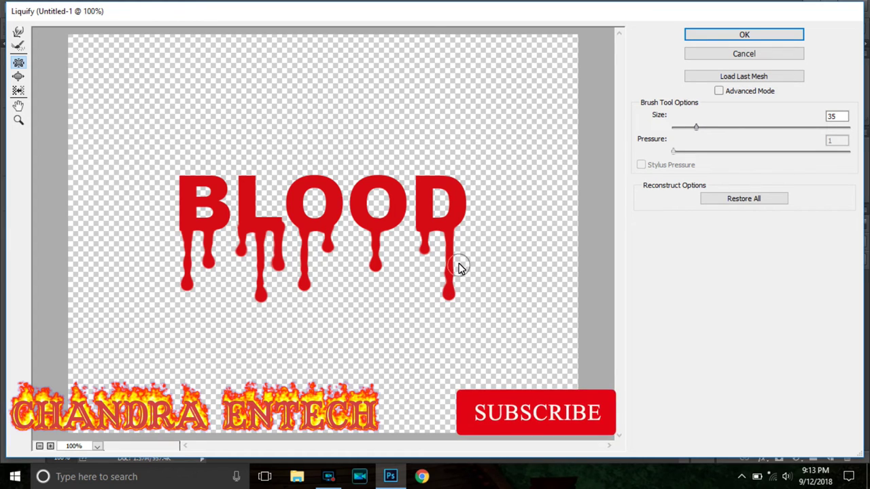
{"action": "left_click_drag", "start_coordinate": [450, 240], "coordinate": [449, 279]}
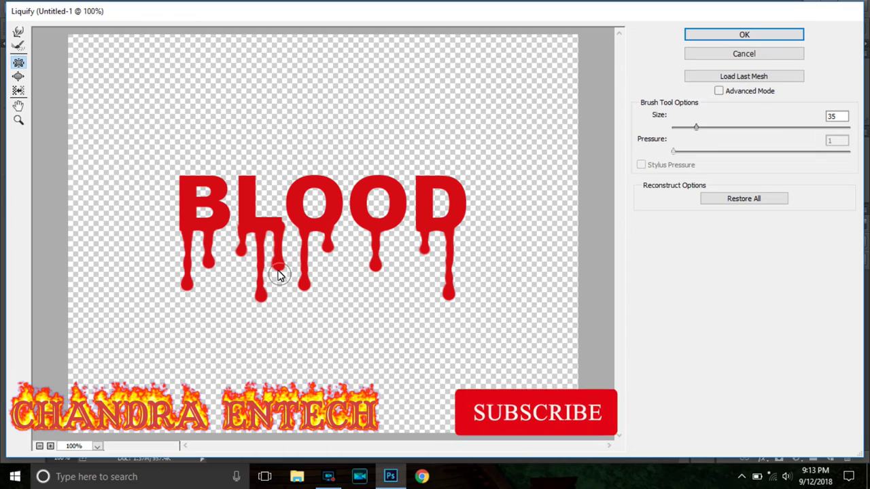
{"action": "left_click_drag", "start_coordinate": [308, 251], "coordinate": [304, 265]}
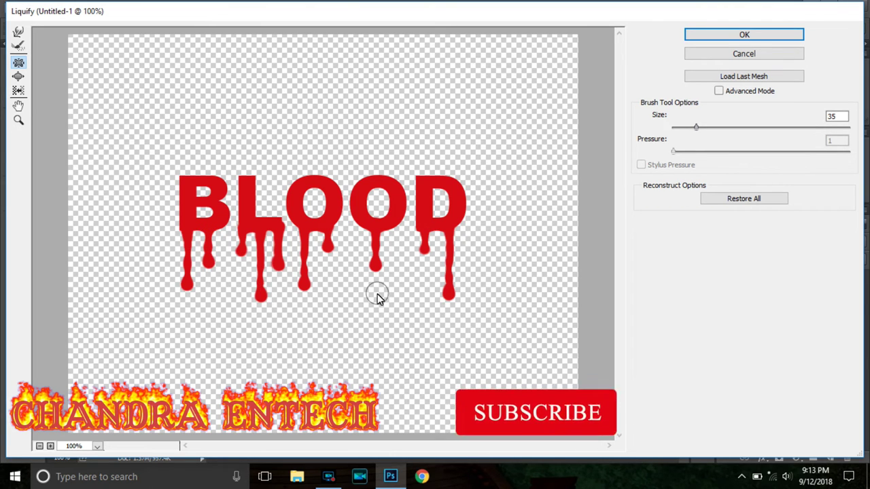
{"action": "left_click", "coordinate": [712, 35]}
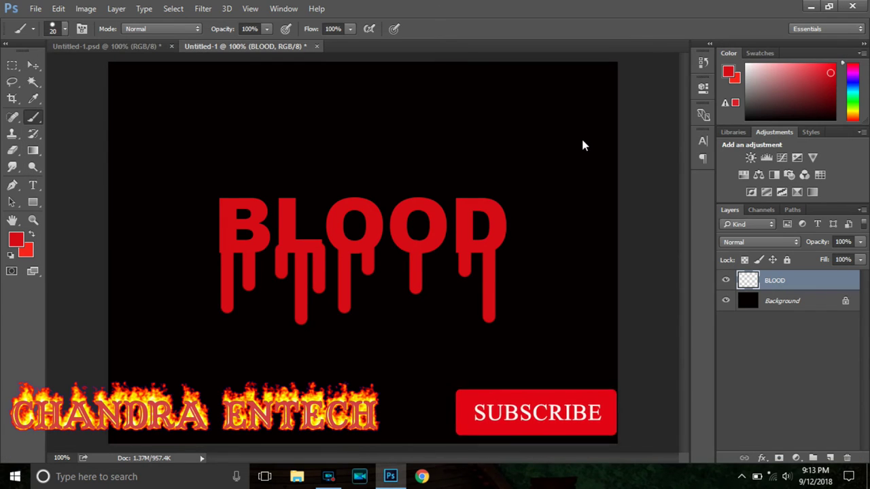
Enable Bevel & Emboss on BLOOD in Blending Options (388% depth, 10 px size)
{"action": "left_click", "coordinate": [763, 459]}
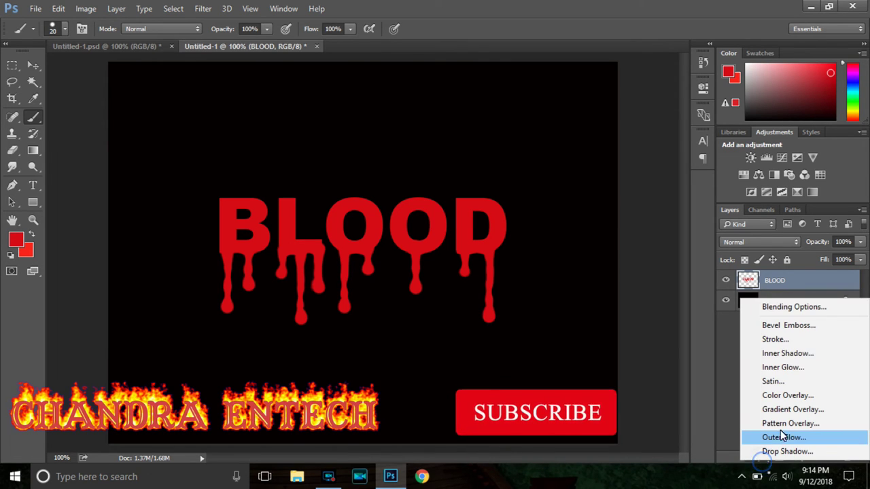
{"action": "left_click", "coordinate": [787, 306]}
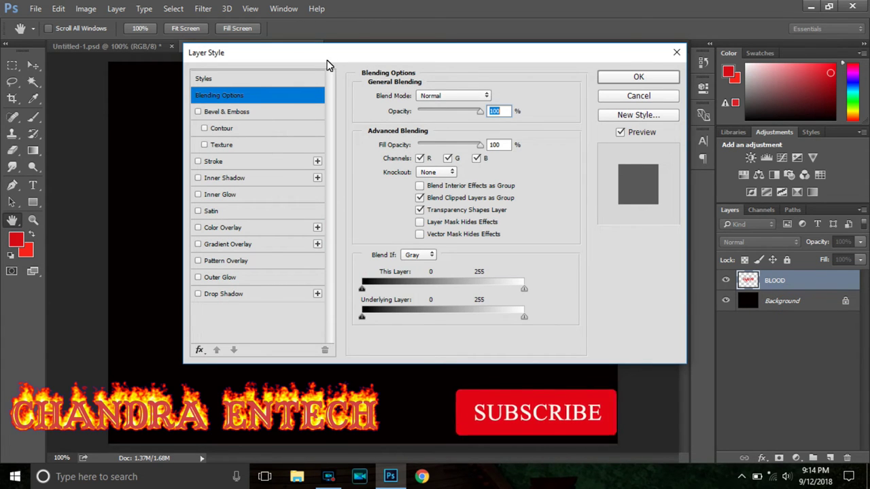
{"action": "left_click_drag", "start_coordinate": [322, 56], "coordinate": [491, 71]}
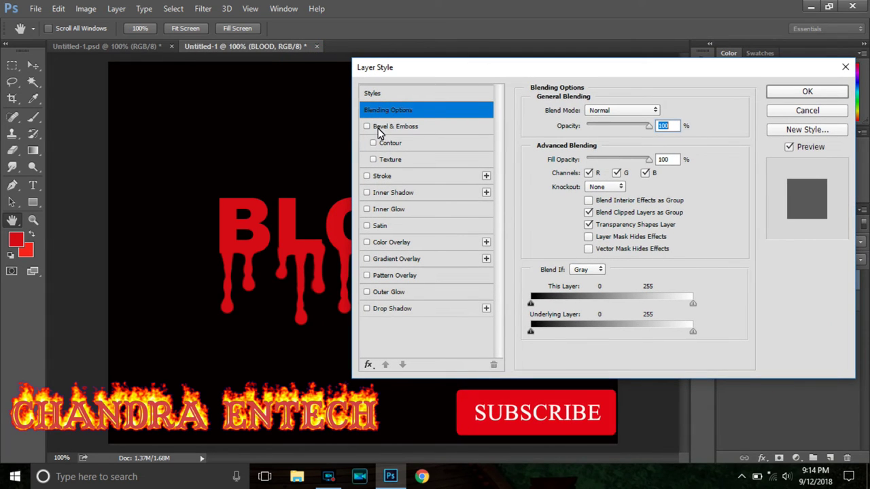
{"action": "left_click", "coordinate": [367, 127]}
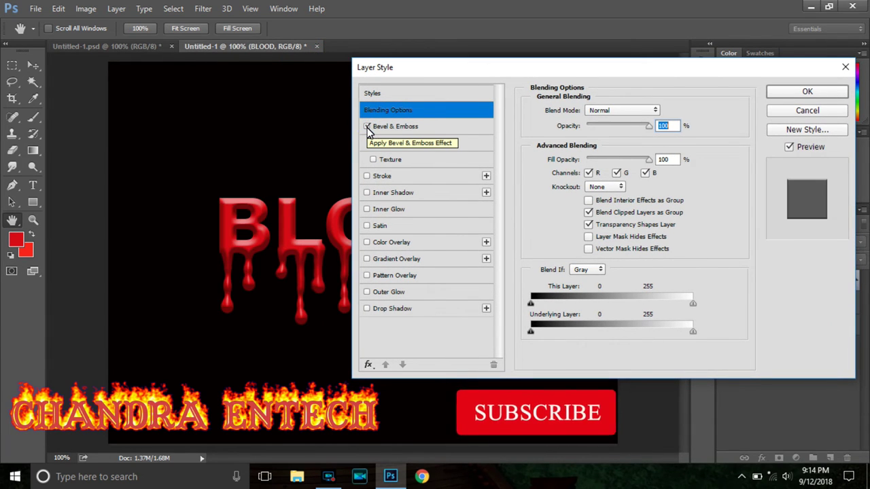
{"action": "left_click", "coordinate": [412, 130]}
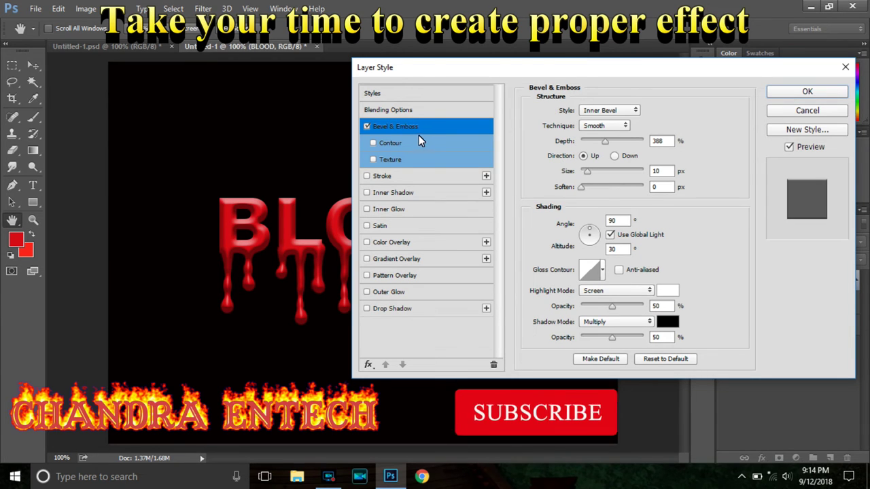
Add a bevel Contour and a dark red #370505 Inner Glow with slightly raised opacity
{"action": "left_click", "coordinate": [374, 144]}
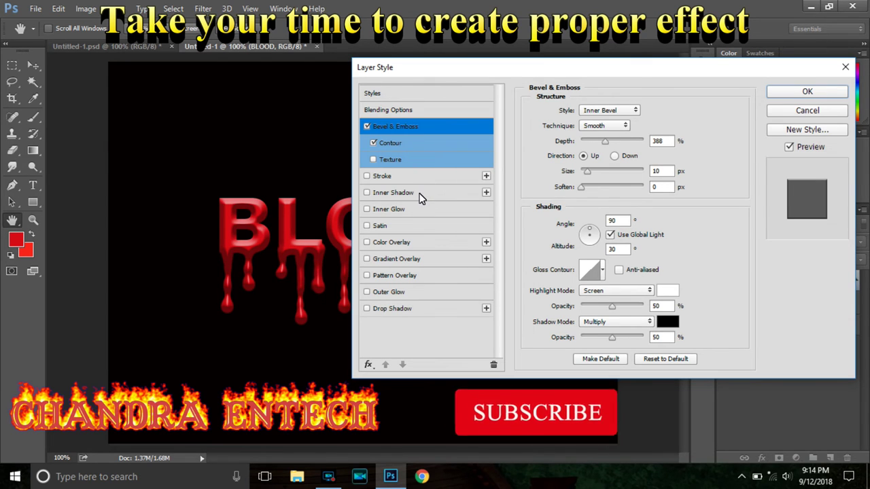
{"action": "left_click", "coordinate": [383, 210]}
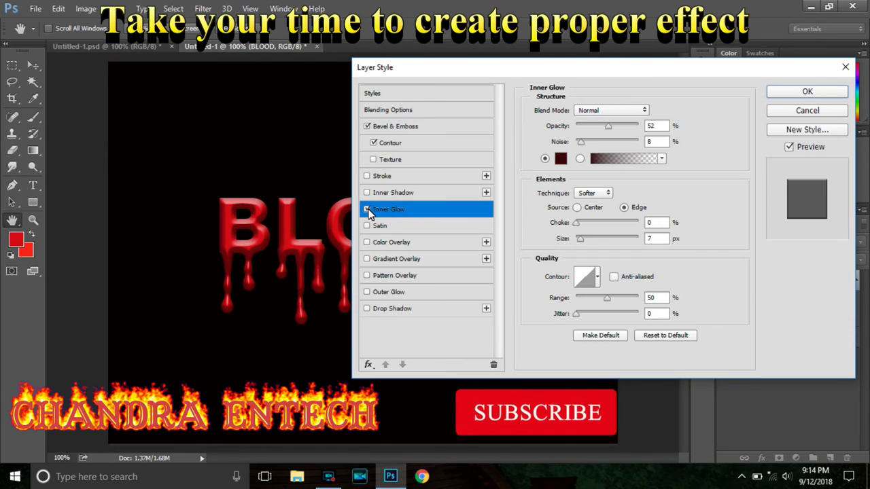
{"action": "left_click_drag", "start_coordinate": [458, 71], "coordinate": [515, 72]}
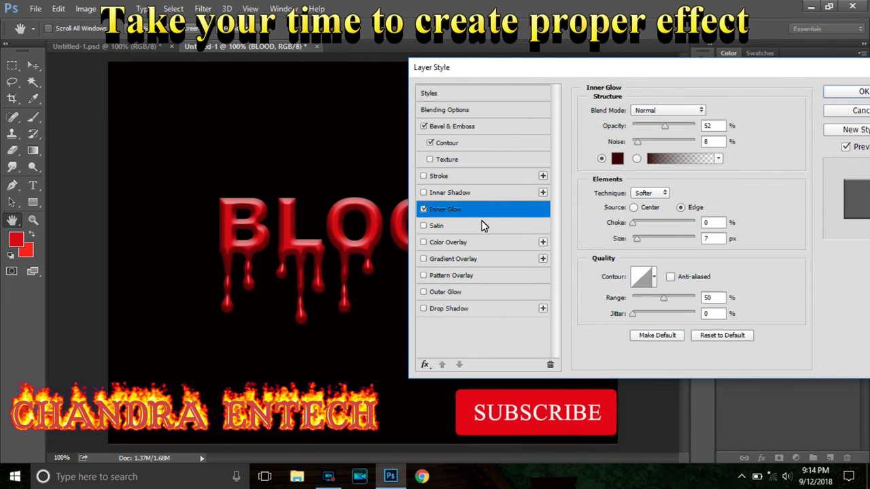
{"action": "left_click", "coordinate": [618, 160]}
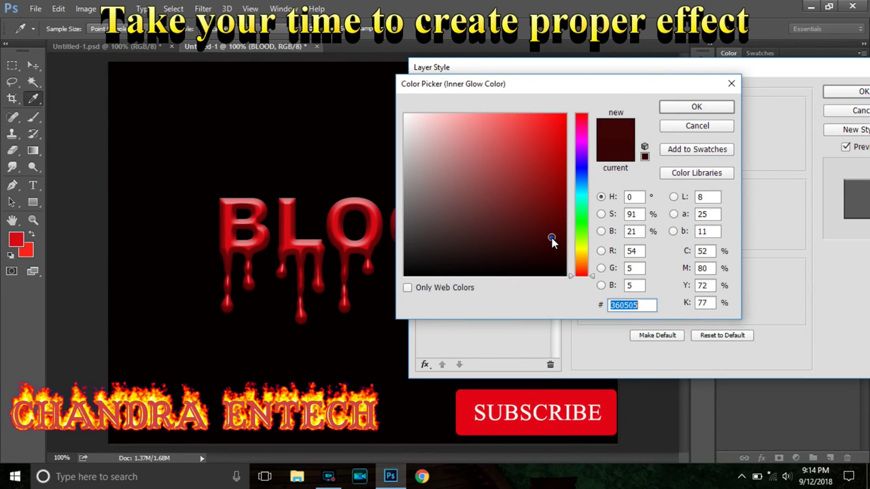
{"action": "left_click", "coordinate": [551, 242]}
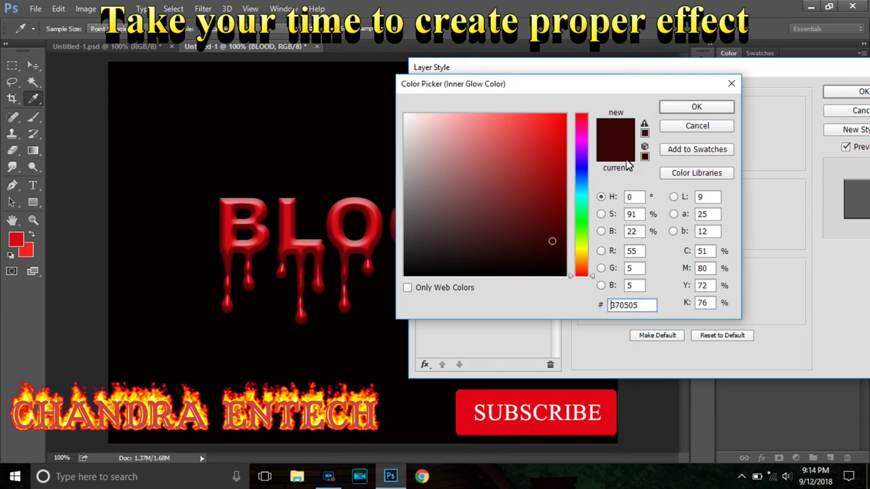
{"action": "left_click", "coordinate": [677, 109]}
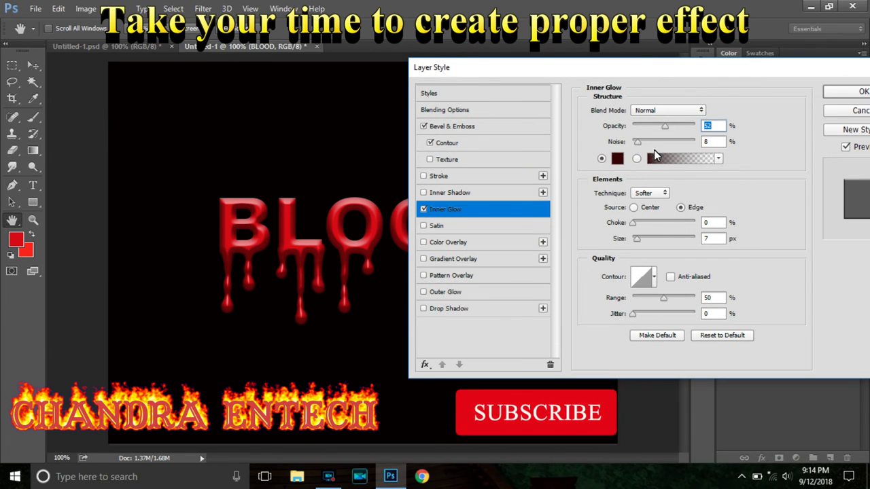
{"action": "left_click_drag", "start_coordinate": [665, 126], "coordinate": [668, 126]}
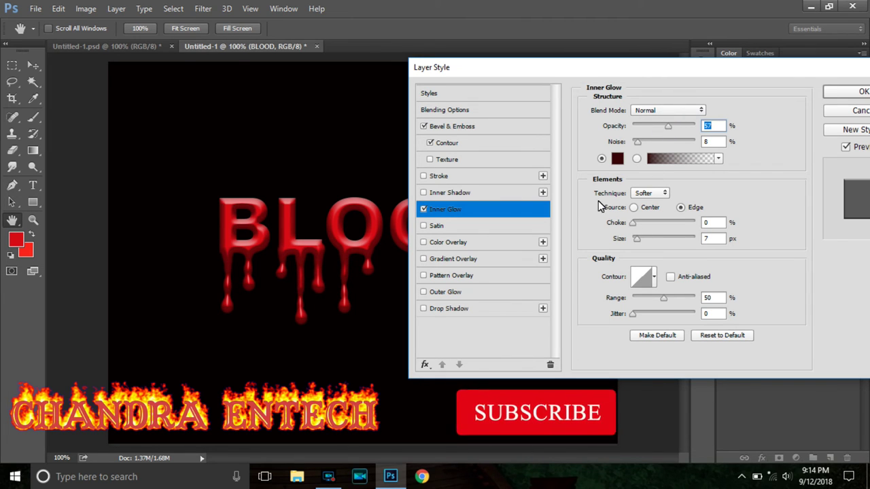
{"action": "left_click", "coordinate": [449, 127]}
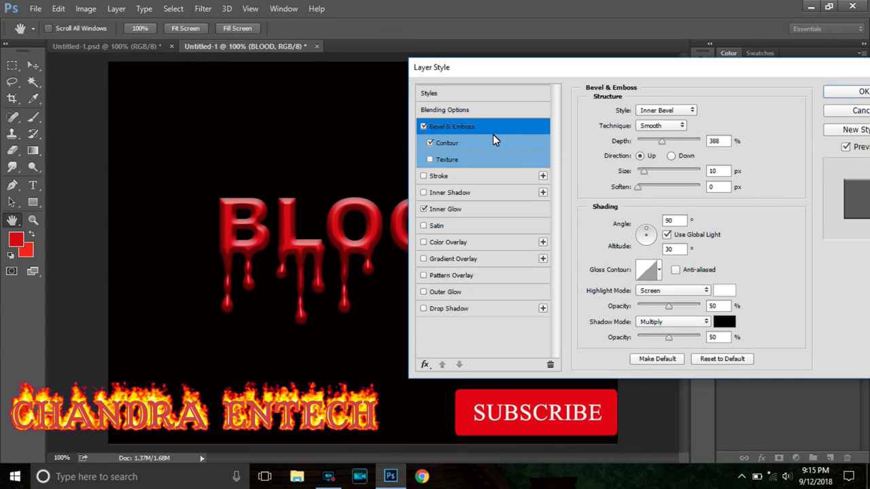
Raise the BLOOD Bevel & Emboss depth to 704%, enlarge its size, and apply the styles
{"action": "left_click_drag", "start_coordinate": [663, 142], "coordinate": [670, 142]}
{"action": "left_click_drag", "start_coordinate": [664, 142], "coordinate": [683, 153]}
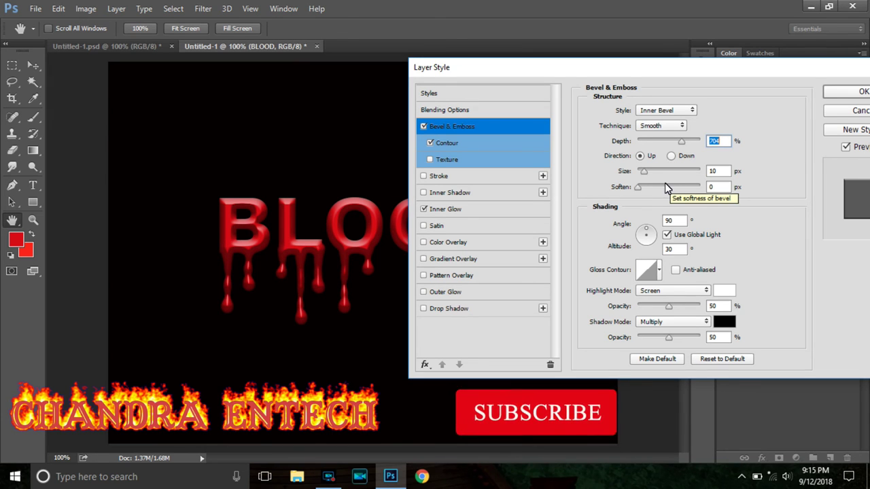
{"action": "left_click_drag", "start_coordinate": [646, 174], "coordinate": [646, 174]}
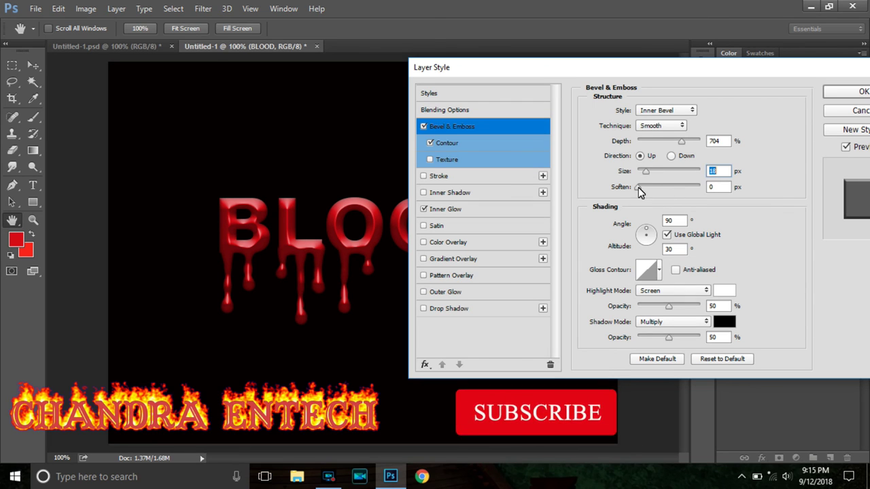
{"action": "left_click", "coordinate": [844, 94]}
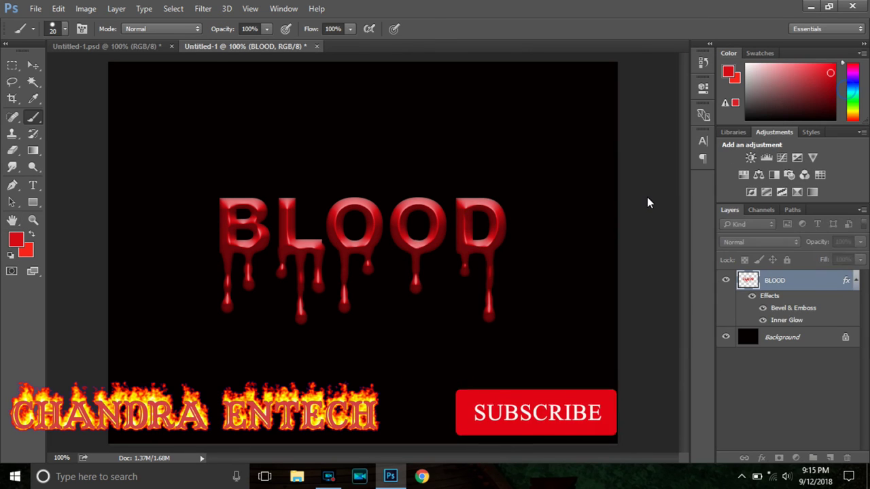